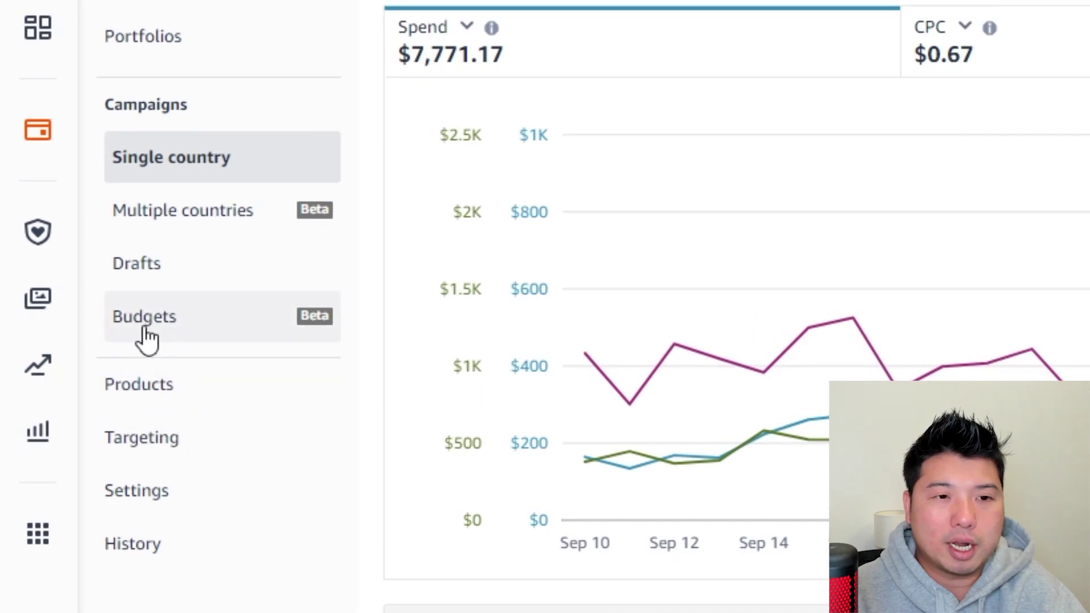
# Open the Budgets overview and scroll to the enabled-campaigns table, sorted by lowest average time in budget.
pyautogui.click(190, 331)
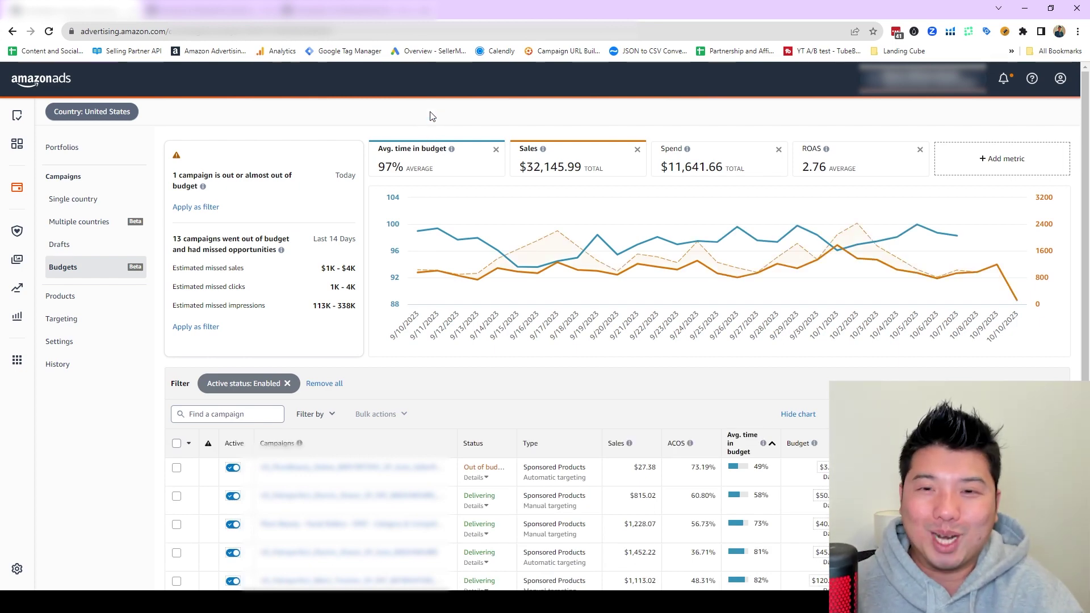
pyautogui.scroll(-2, 426, 233)
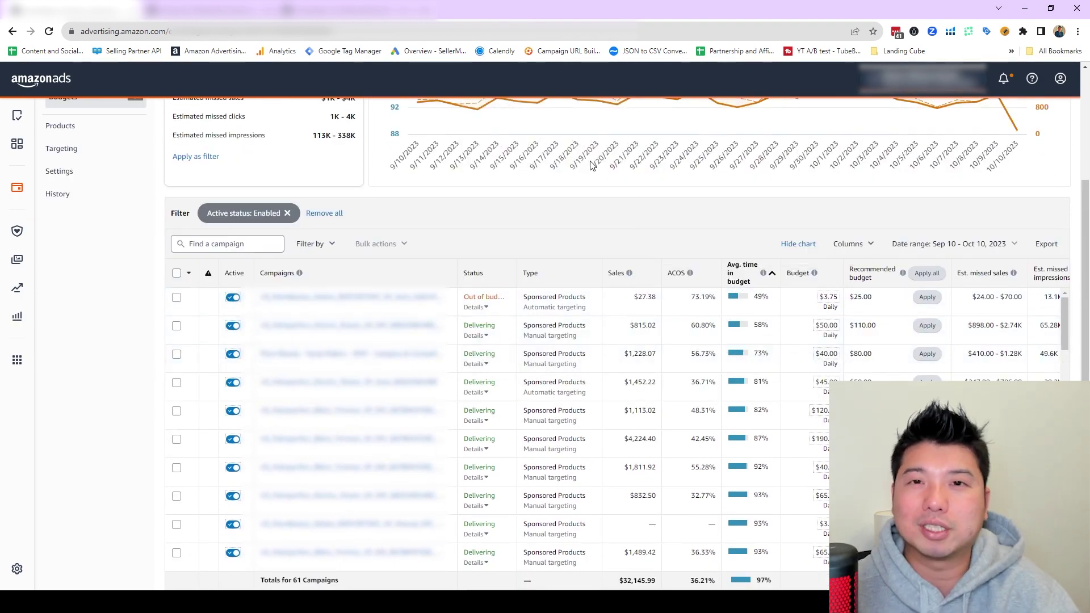
pyautogui.scroll(-1, 507, 221)
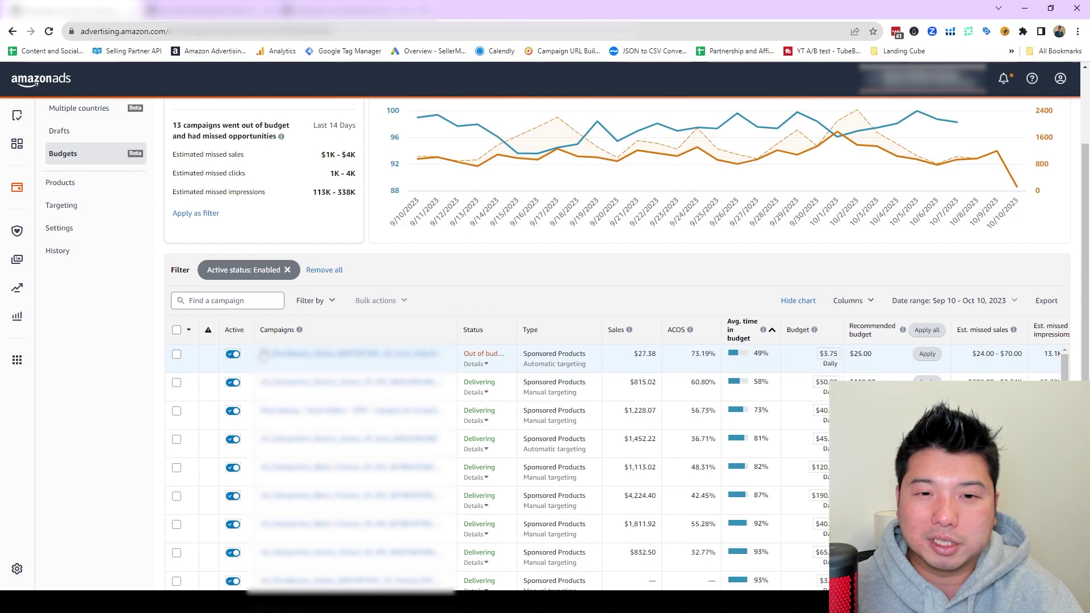
pyautogui.scroll(-1, 630, 286)
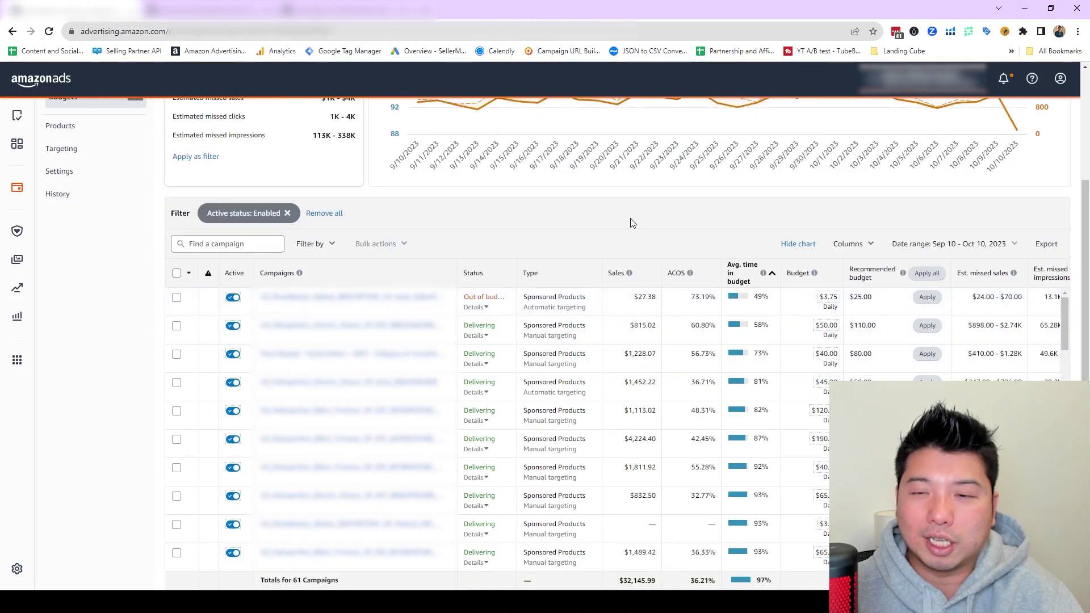
pyautogui.scroll(-2, 833, 306)
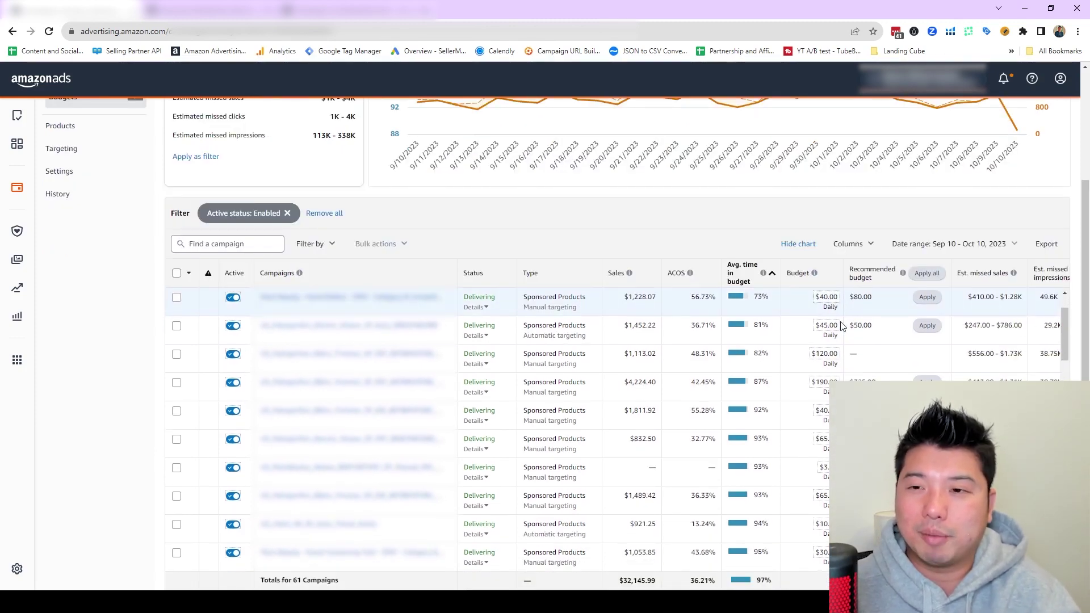
pyautogui.scroll(2, 835, 307)
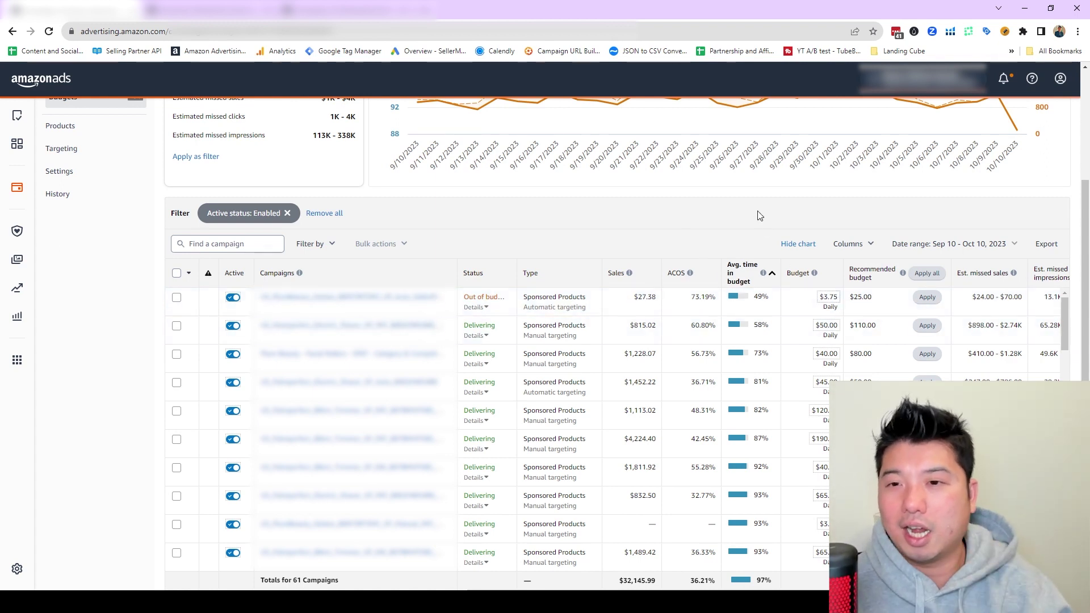
pyautogui.scroll(-1, 738, 204)
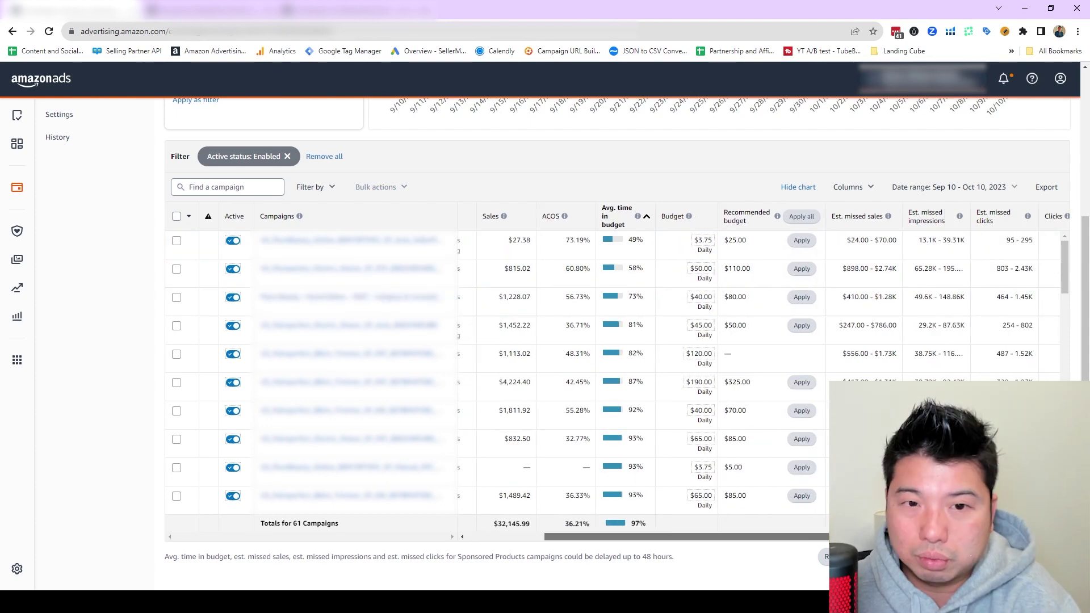
# Scroll the campaigns table sideways to review the $40-budget manual campaign's sales and time-in-budget columns.
pyautogui.moveTo(568, 537); pyautogui.dragTo(781, 537)
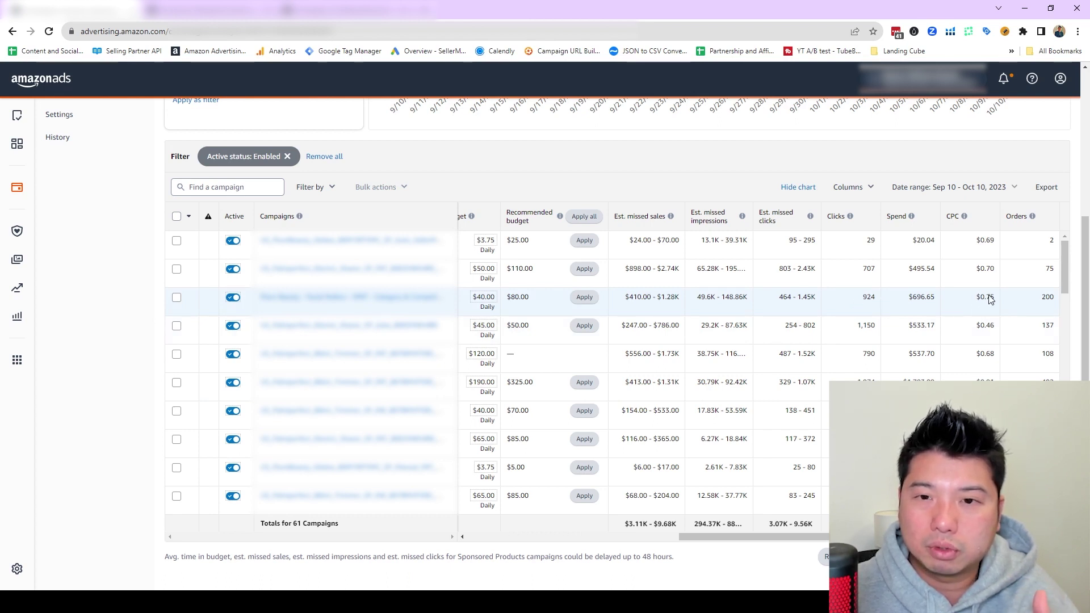
pyautogui.moveTo(738, 536); pyautogui.dragTo(664, 537)
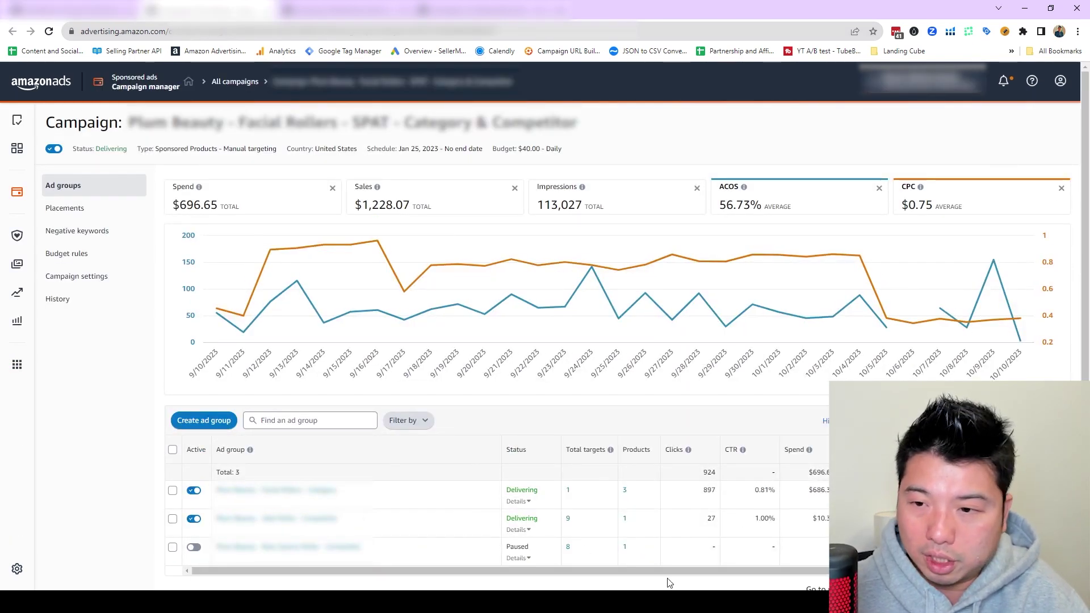
# Open the first delivering ad group's targets and chart ACOS against cost per click.
pyautogui.moveTo(880, 297)
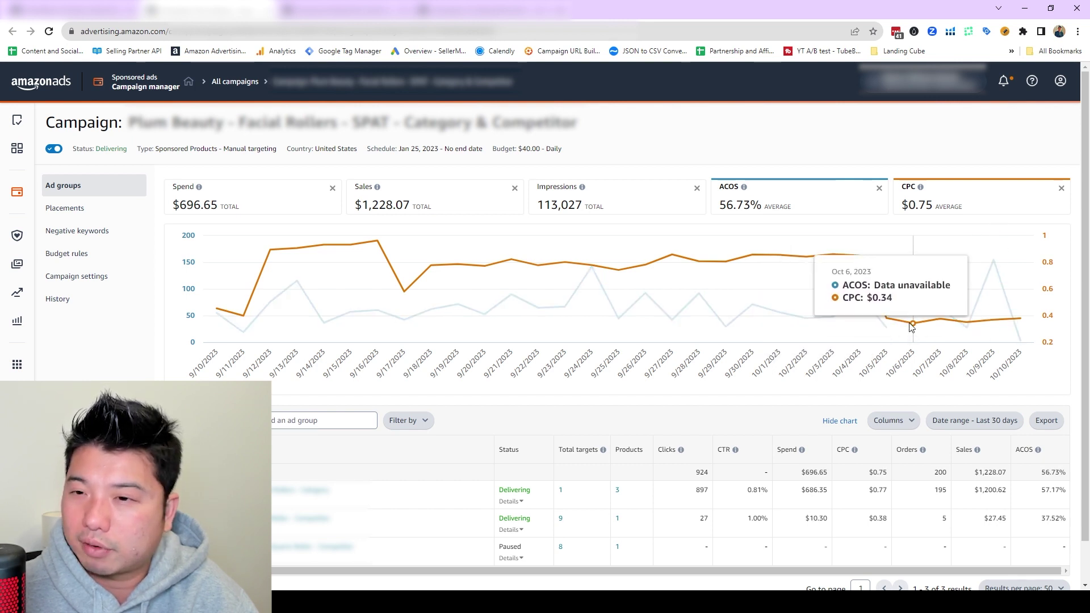
pyautogui.scroll(-1, 601, 440)
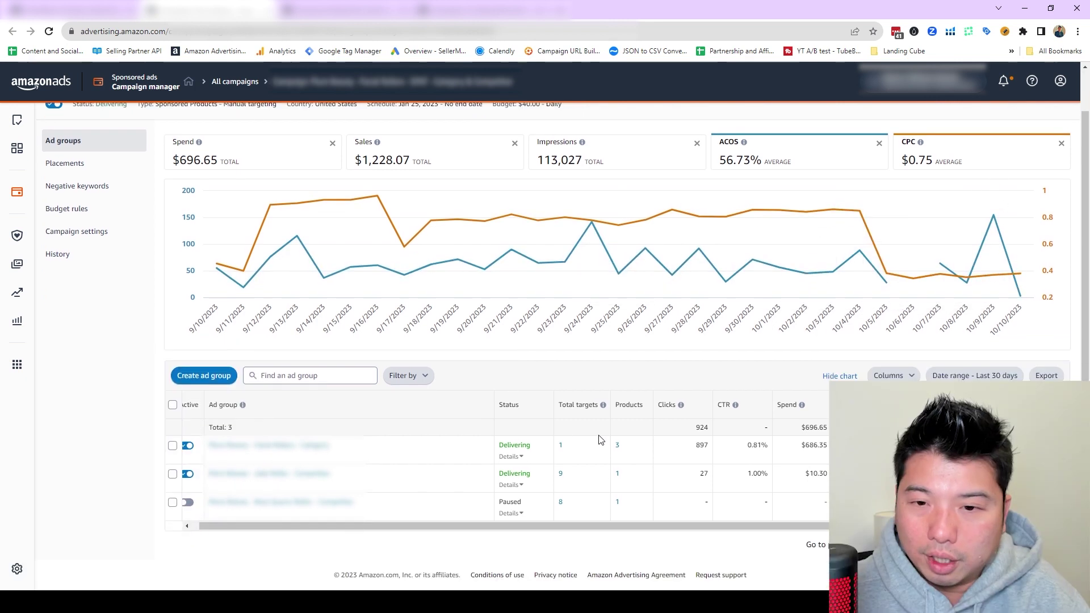
pyautogui.click(562, 448)
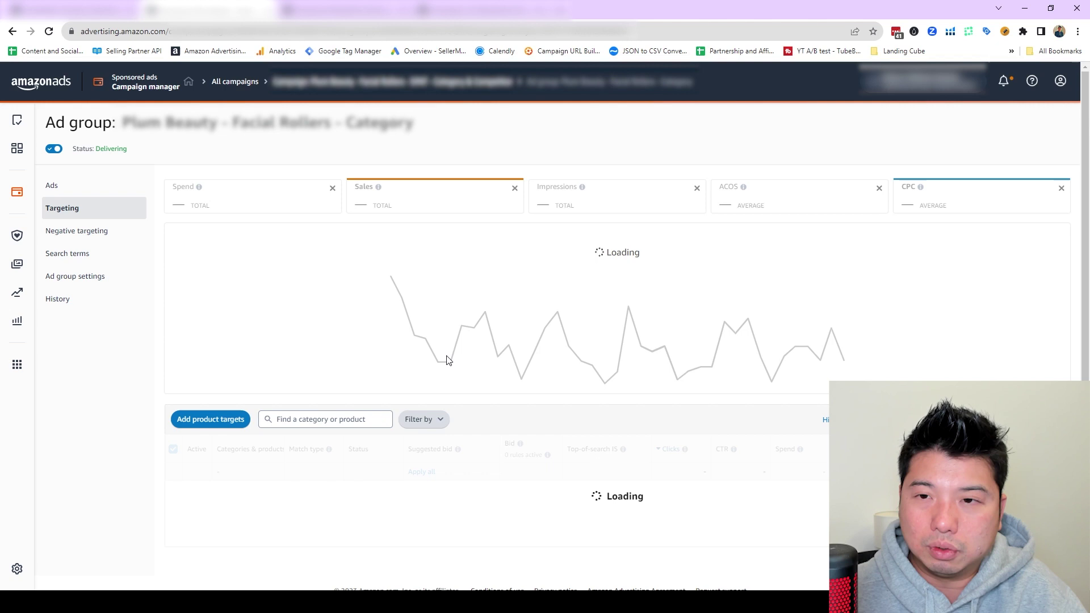
pyautogui.click(230, 198)
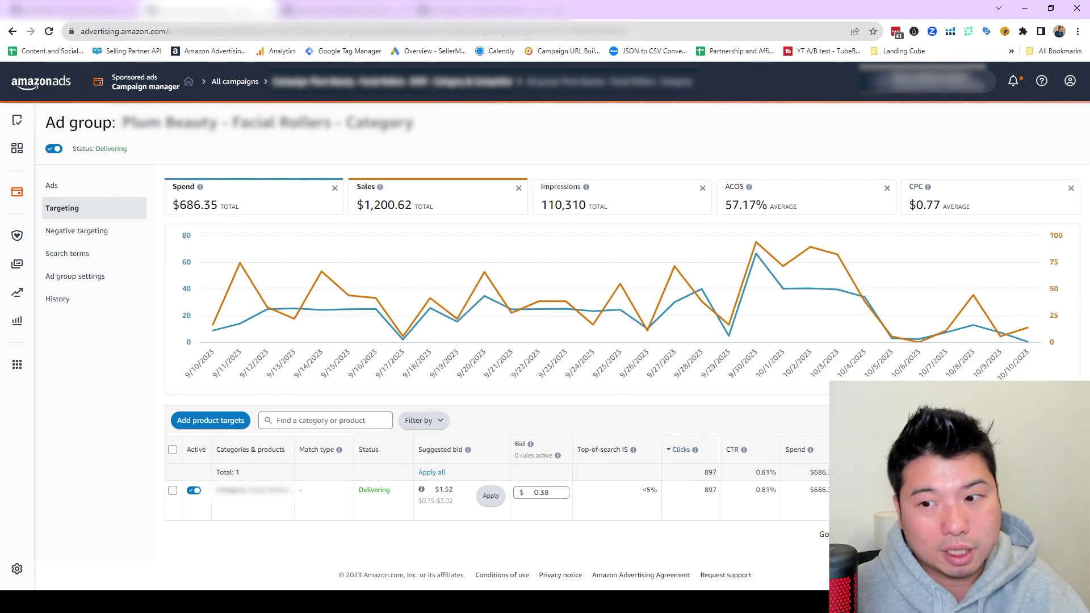
pyautogui.click(988, 203)
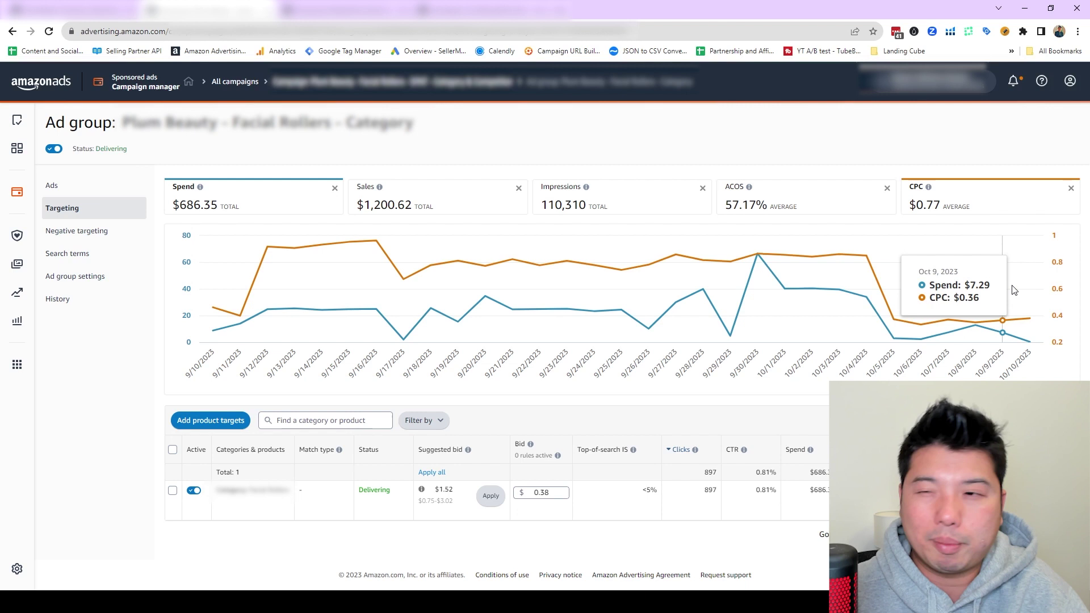
pyautogui.click(860, 198)
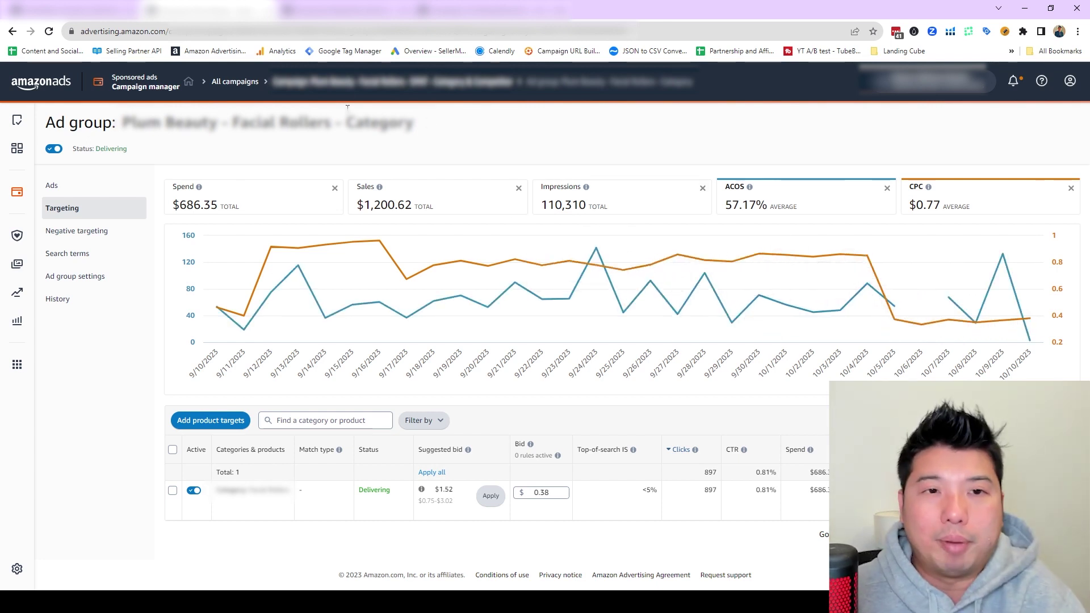
# Return via the parent campaign to the single-target ad group and highlight its 57.17% ACOS.
pyautogui.click(388, 82)
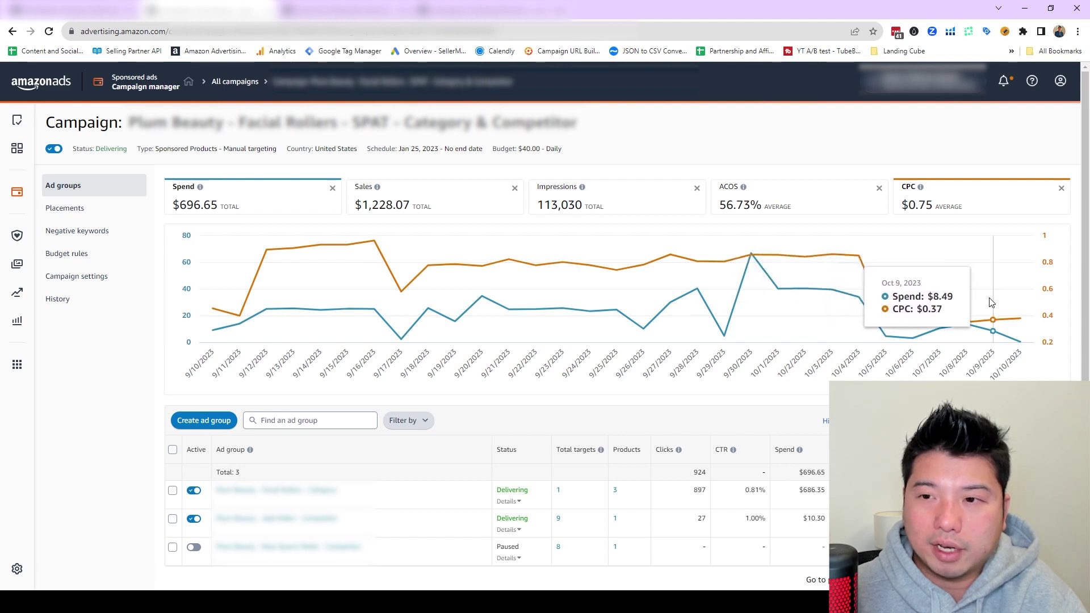
pyautogui.scroll(-1, 991, 302)
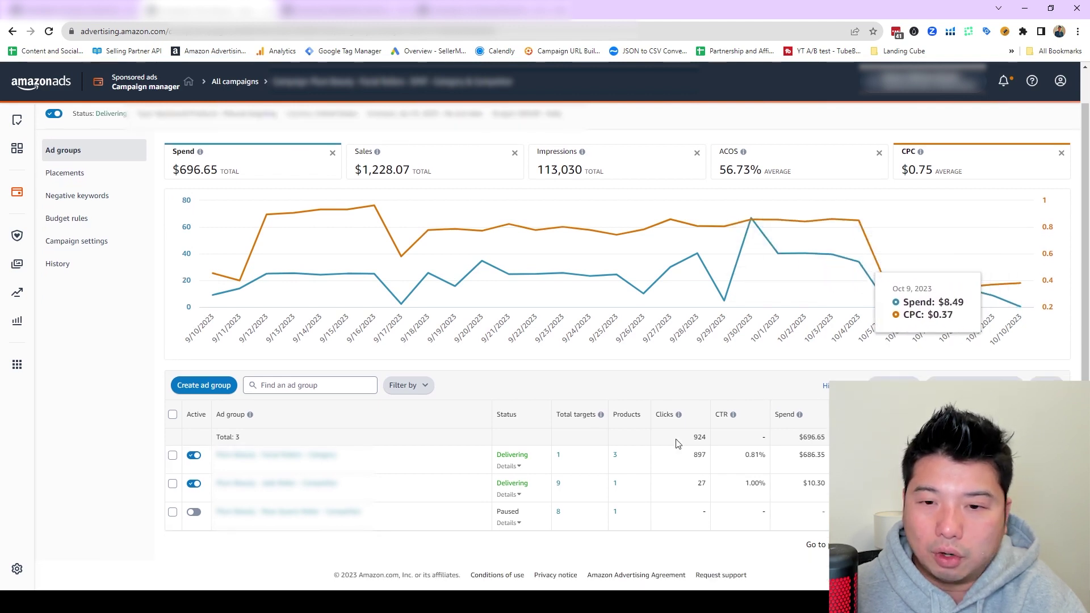
pyautogui.click(561, 456)
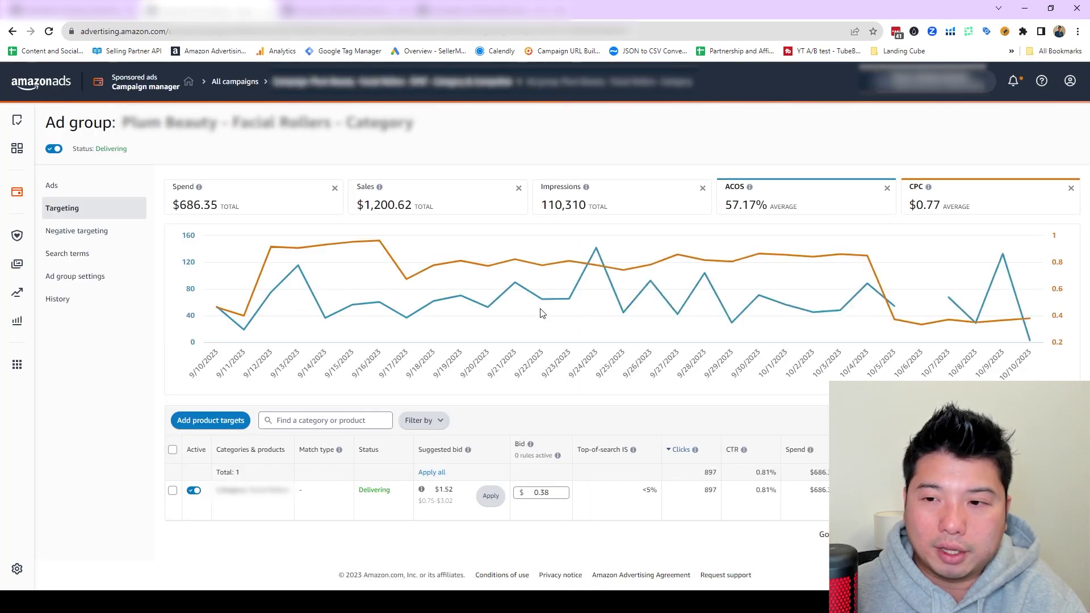
pyautogui.moveTo(1049, 490); pyautogui.dragTo(1072, 492)
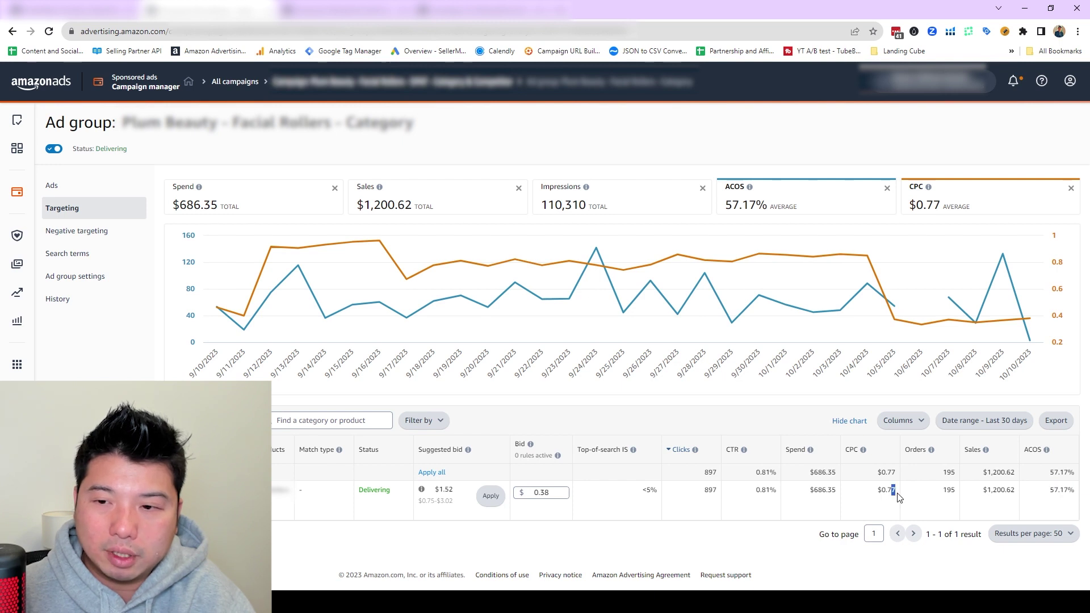
# Note the target's $0.77 cost per click and change its bid from $0.38 to $0.50.
pyautogui.moveTo(894, 490); pyautogui.dragTo(882, 492)
pyautogui.click(536, 497)
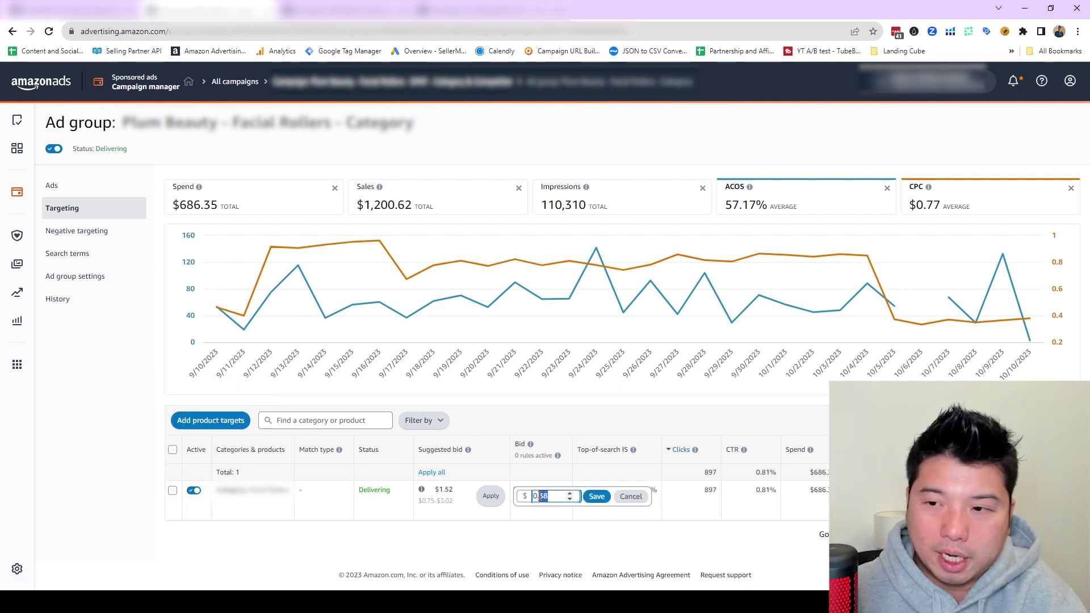
pyautogui.click(596, 497)
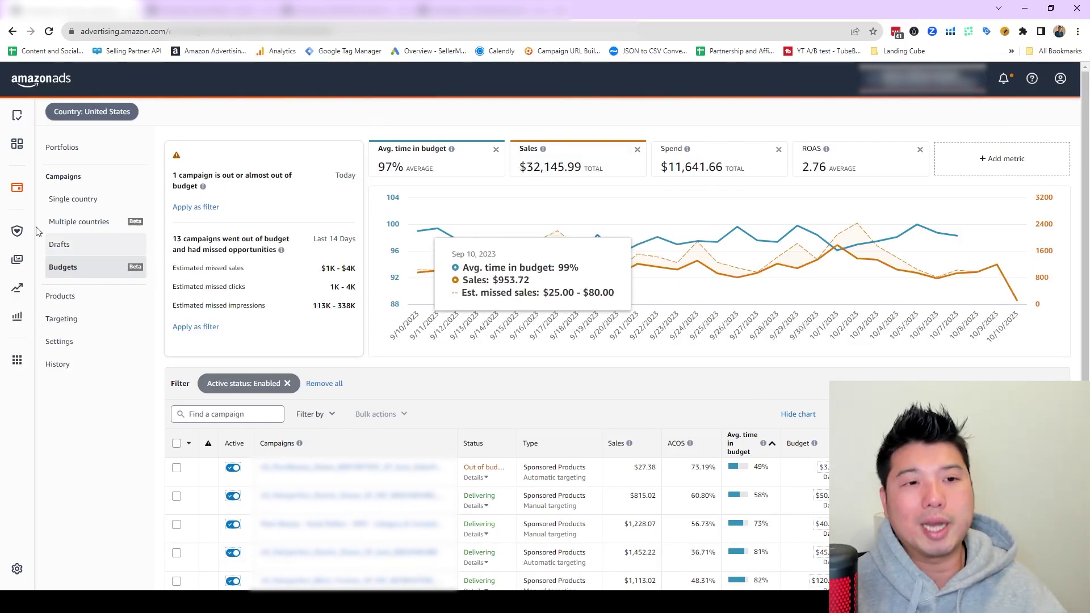
# Open the Budgets overview and scroll the campaigns table to the 81% time-in-budget campaign.
pyautogui.click(113, 277)
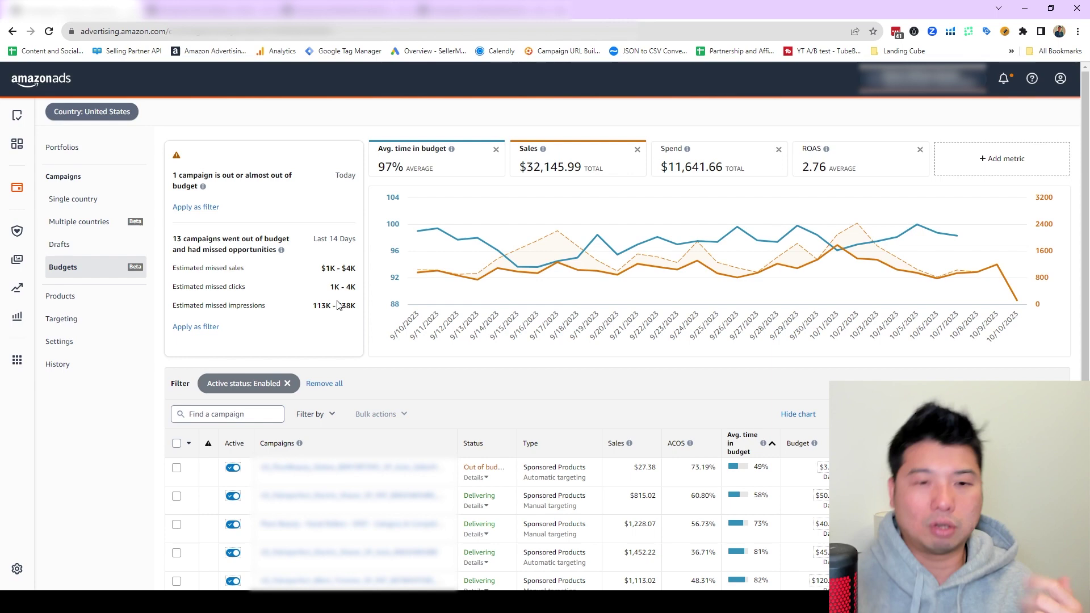
pyautogui.scroll(-3, 925, 358)
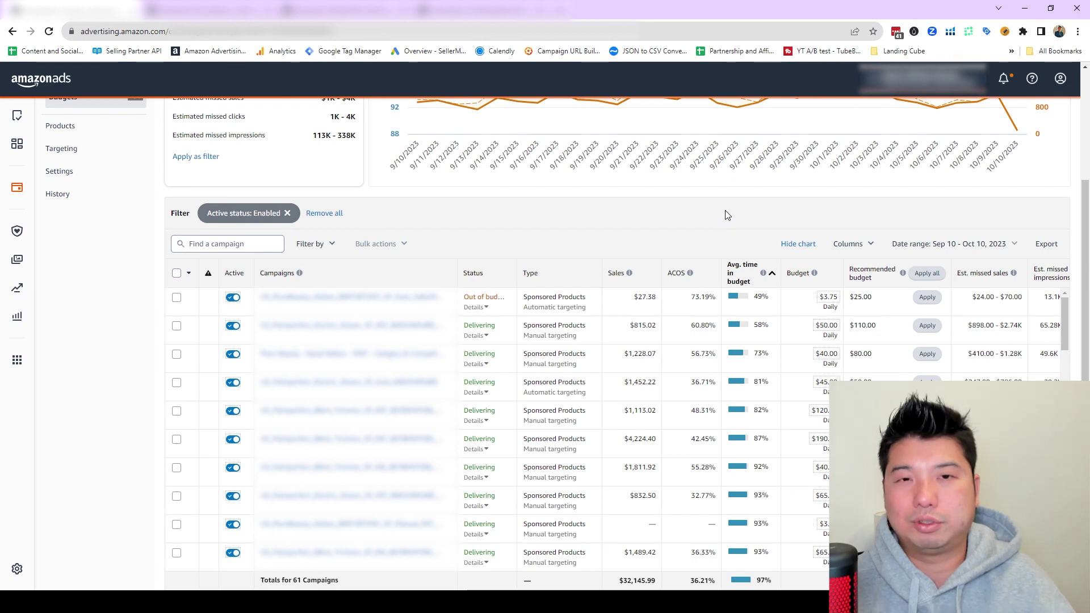
pyautogui.scroll(-2, 556, 190)
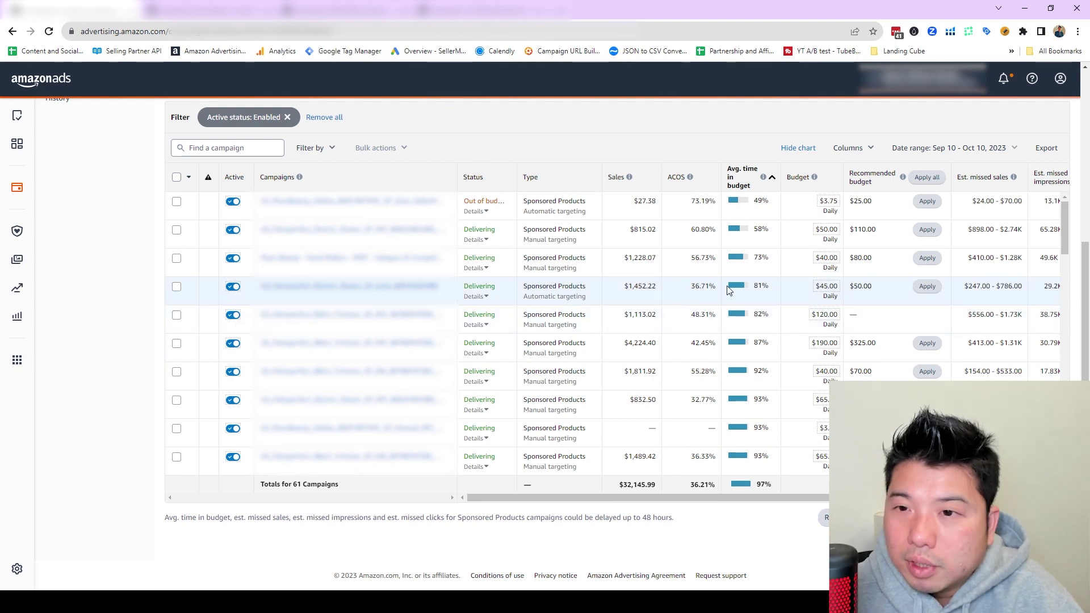
pyautogui.moveTo(693, 498); pyautogui.dragTo(906, 498)
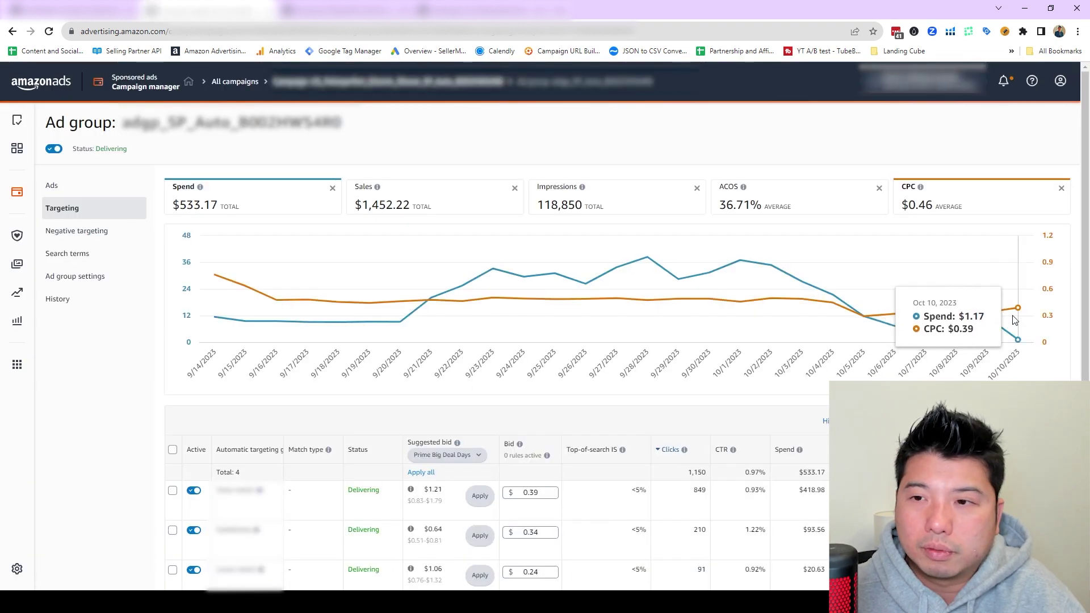
pyautogui.scroll(-1, 835, 295)
pyautogui.scroll(1, 795, 278)
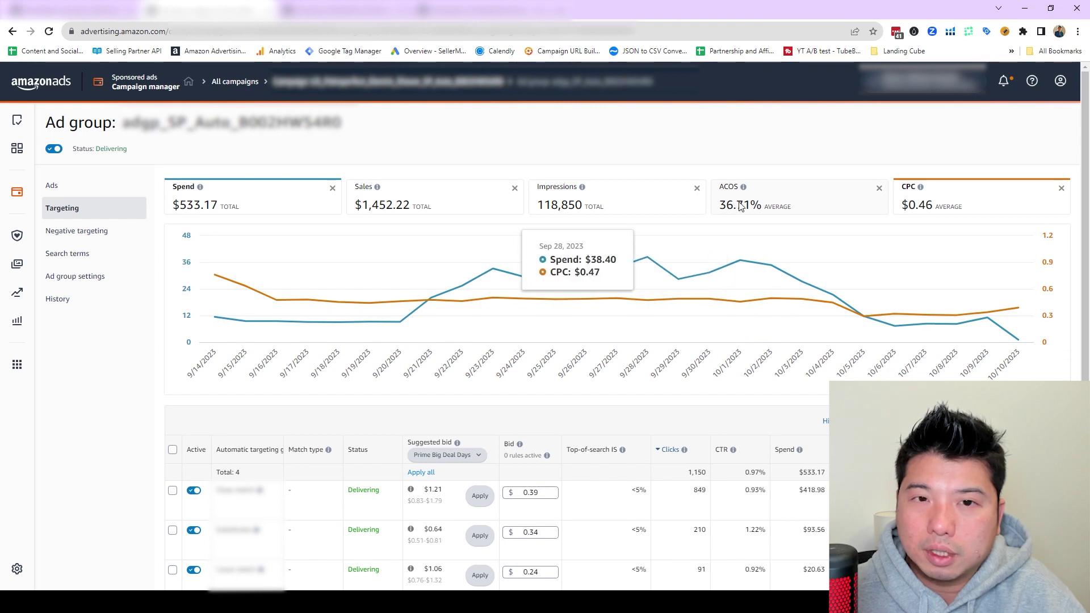
pyautogui.hotkey('alt', 'Left')
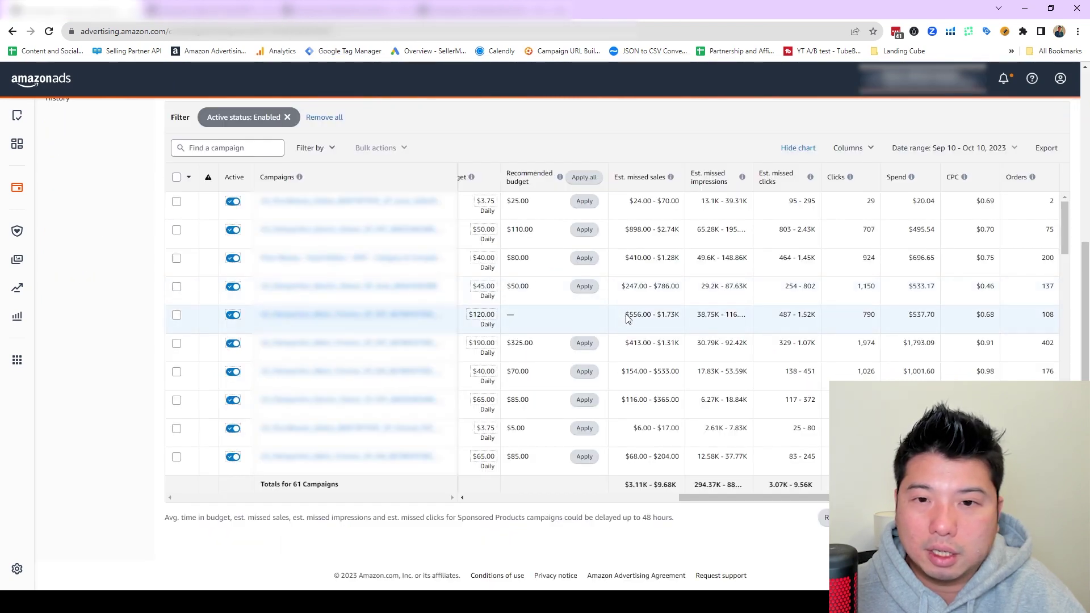
pyautogui.hscroll(-5, 636, 301)
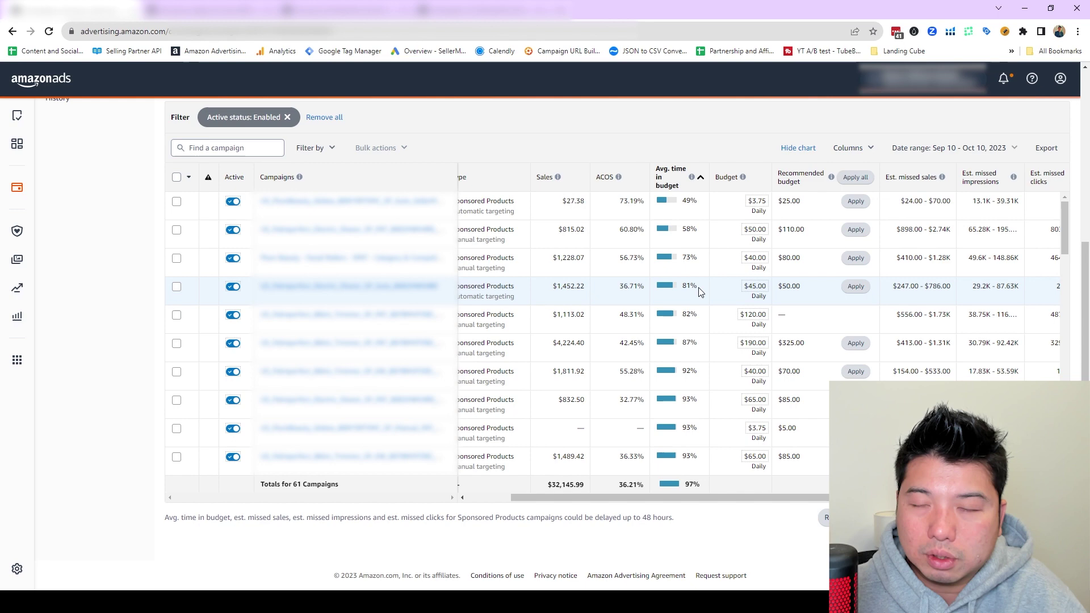
pyautogui.click(243, 16)
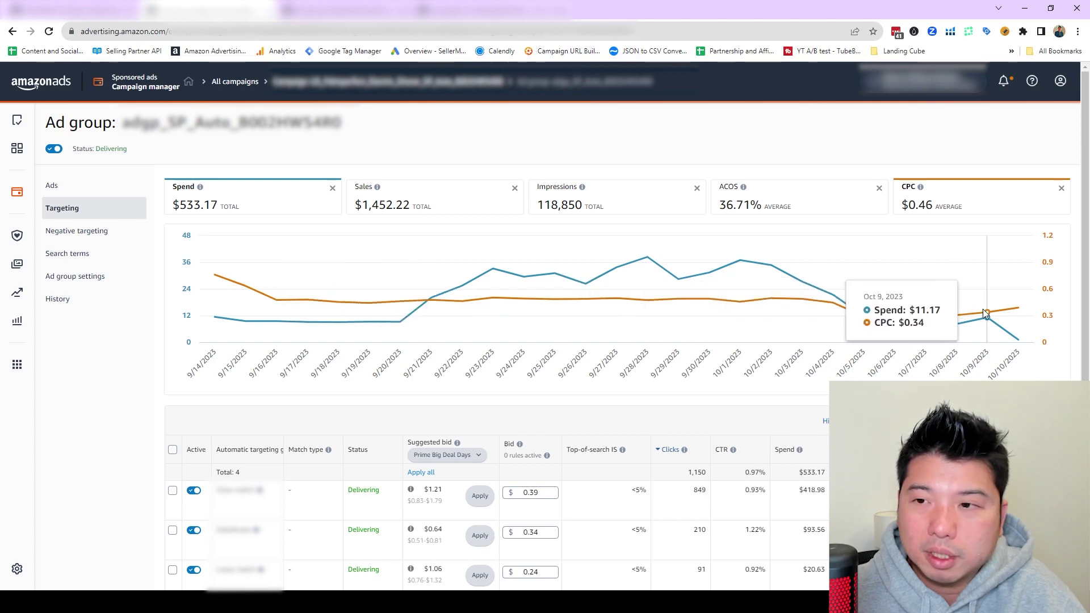
pyautogui.click(74, 11)
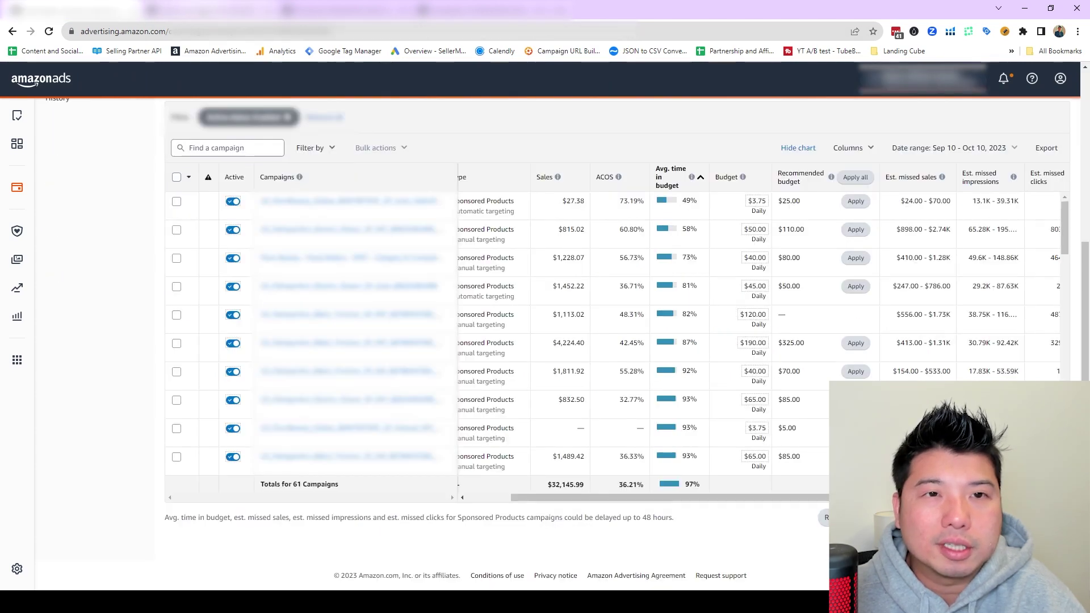
pyautogui.click(210, 10)
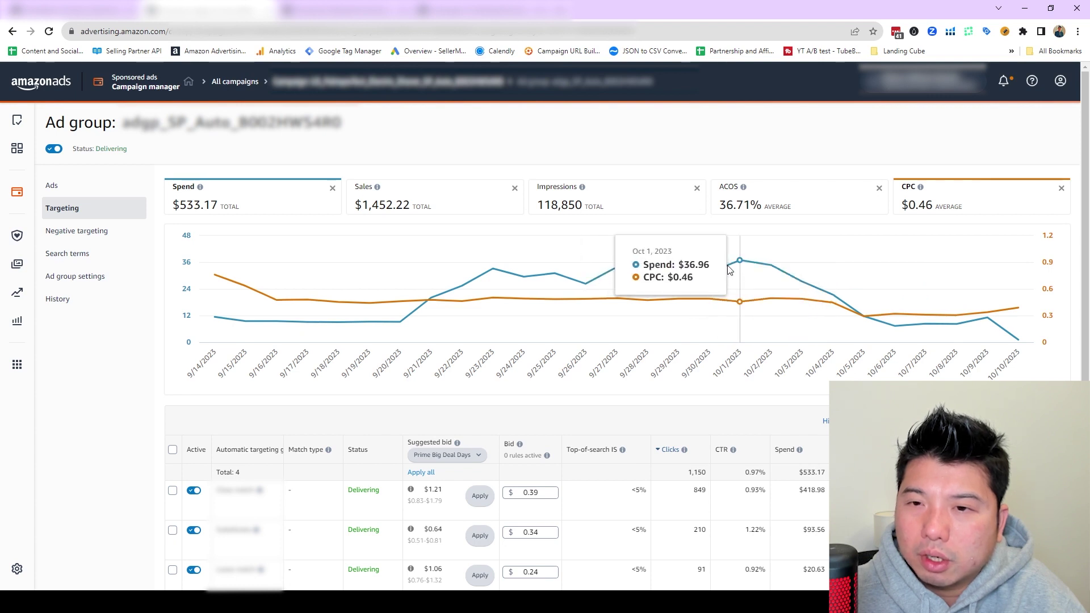
pyautogui.scroll(-2, 738, 271)
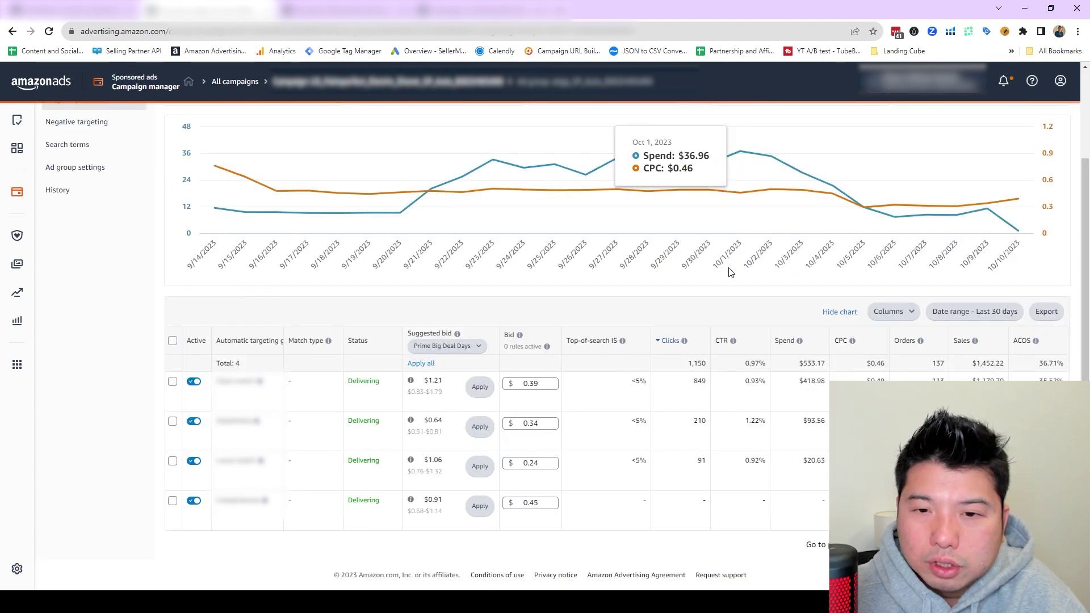
# Change the fourth target's bid from 0.45 to 0.30, the first to 0.42, and the third from 0.24 to 0.28.
pyautogui.click(553, 504)
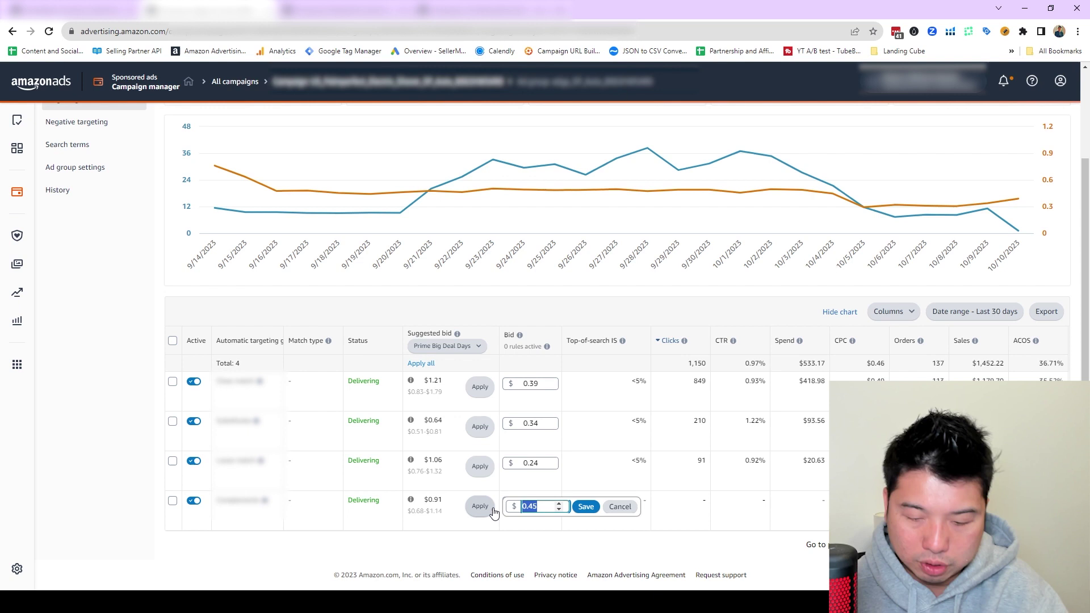
pyautogui.write('.3')
pyautogui.click(586, 507)
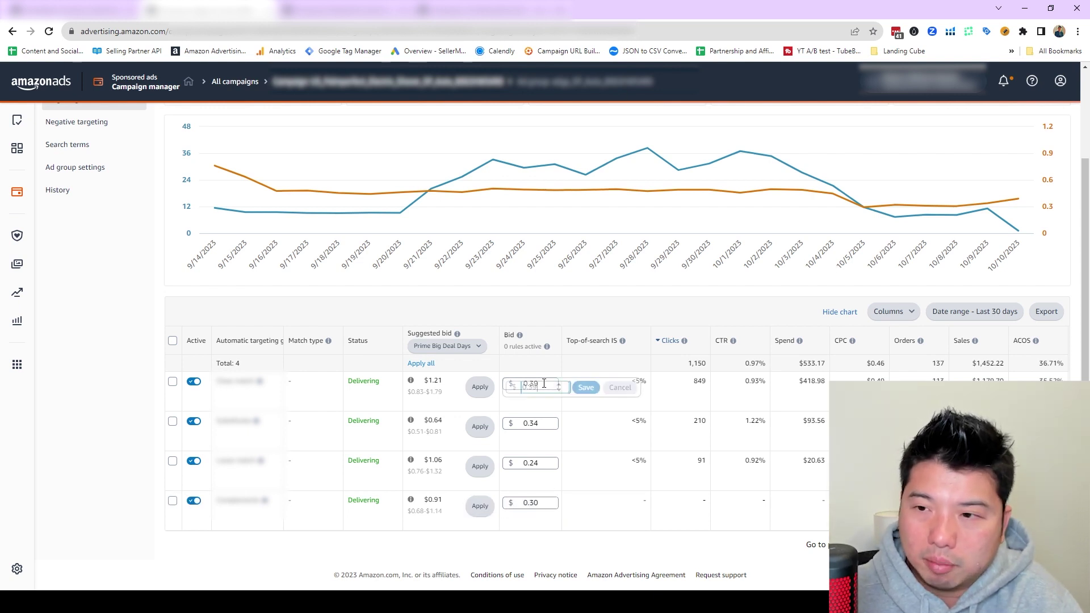
pyautogui.click(541, 386)
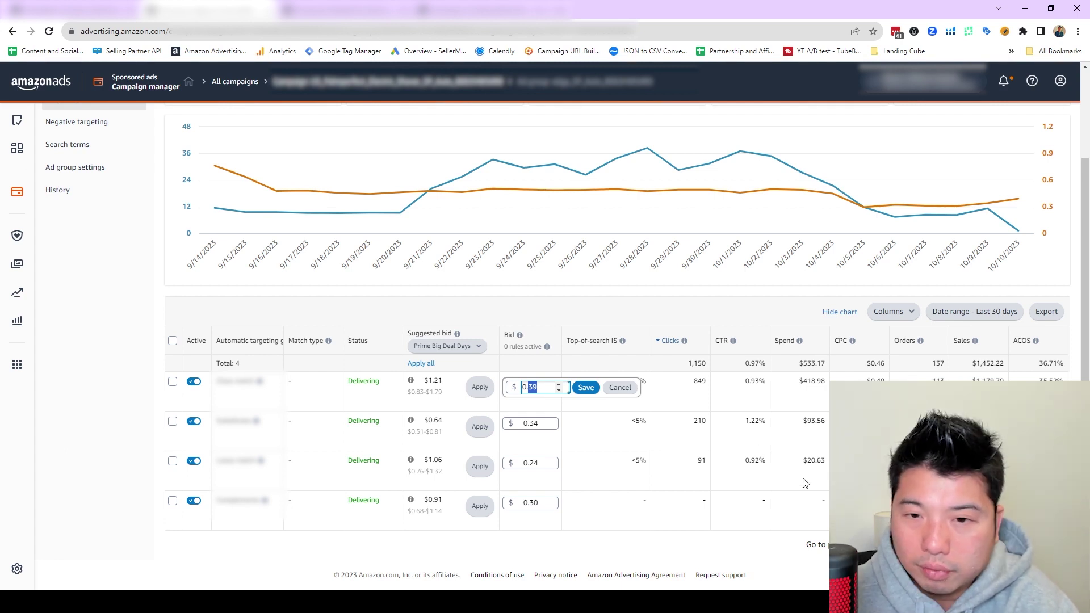
pyautogui.click(589, 390)
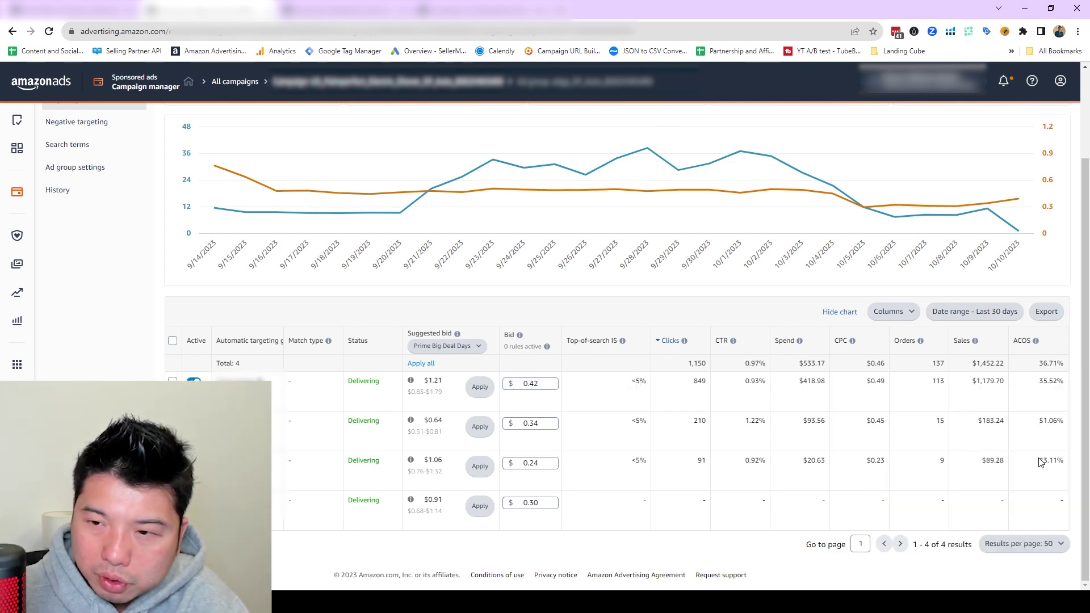
pyautogui.click(541, 464)
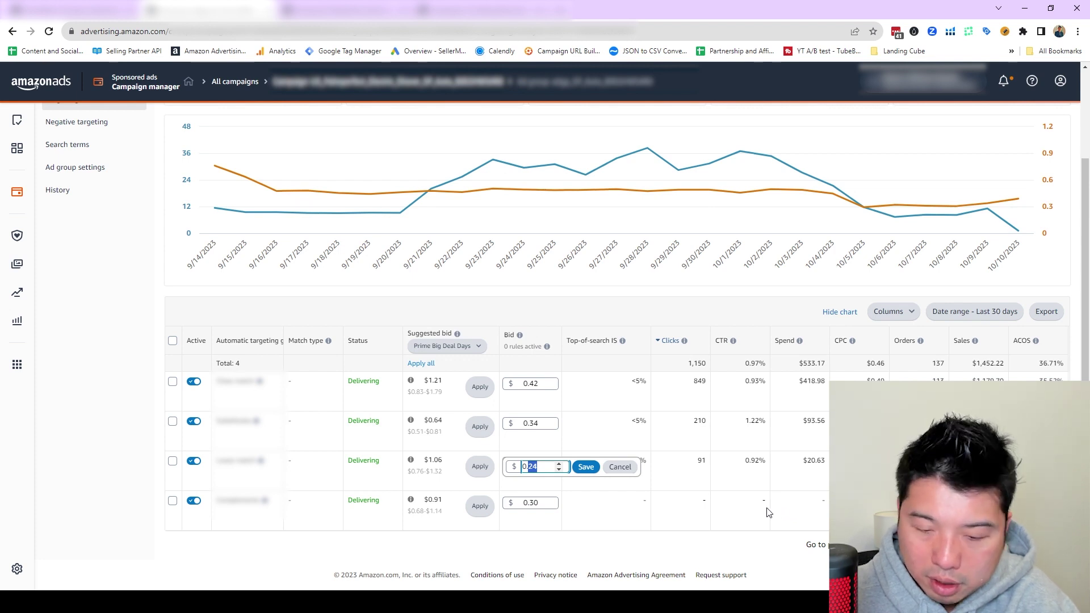
pyautogui.click(586, 467)
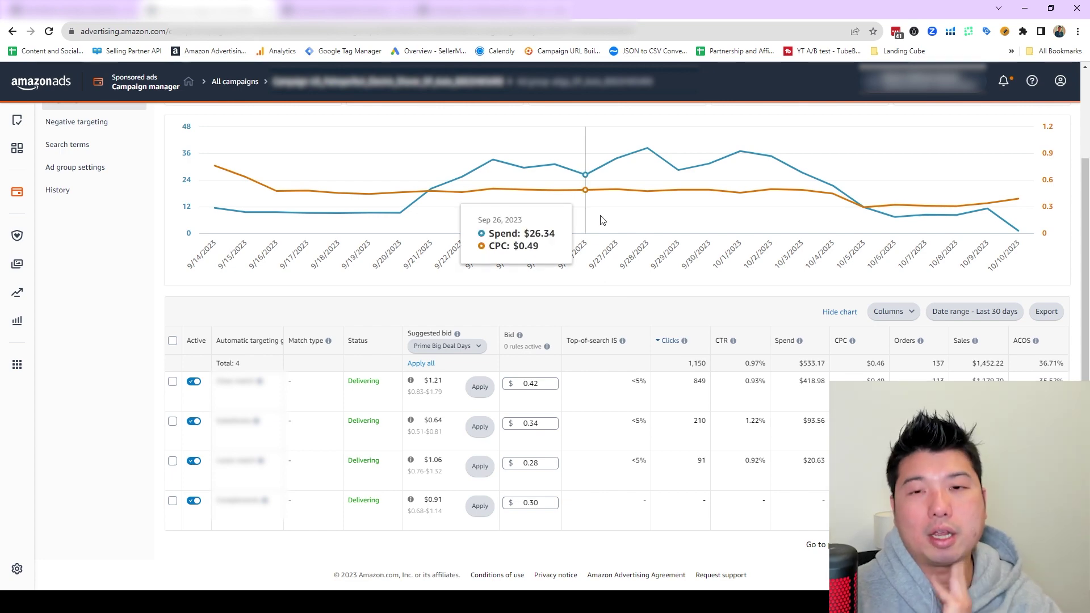
pyautogui.click(12, 32)
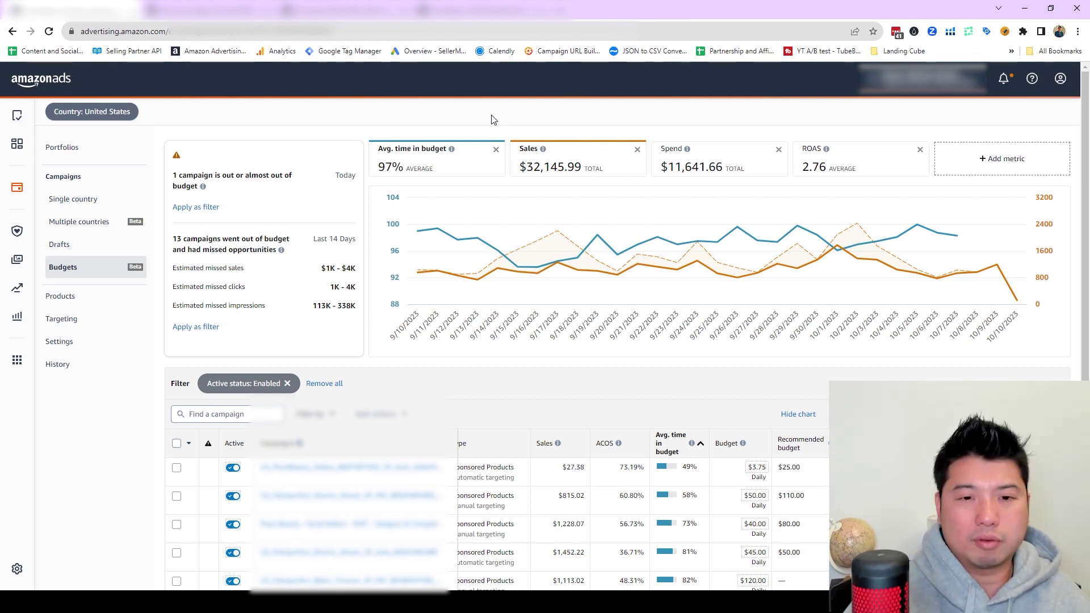
pyautogui.click(107, 273)
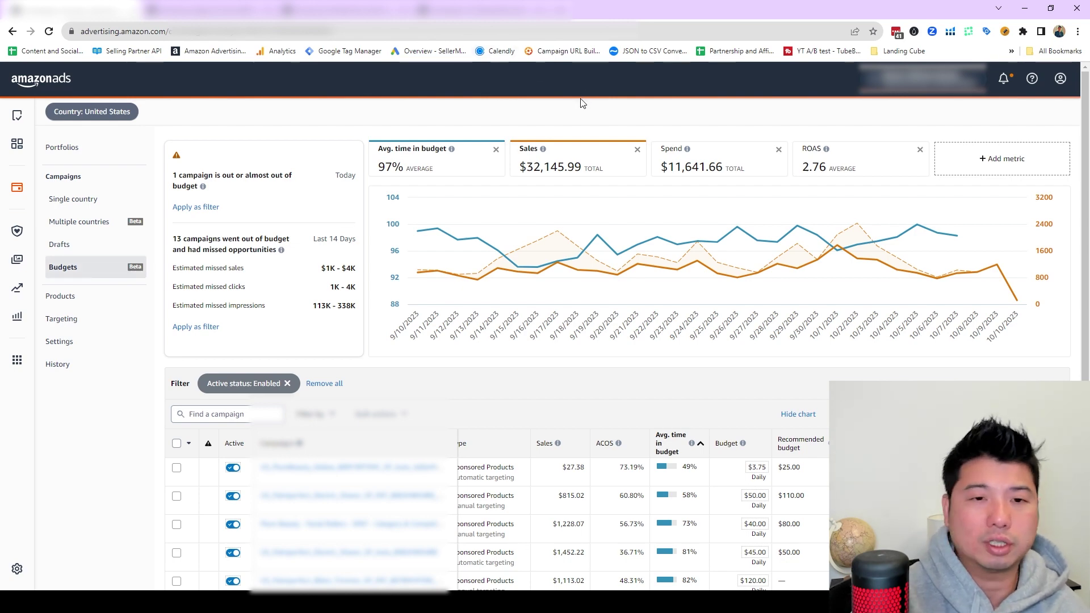
pyautogui.scroll(-3, 622, 203)
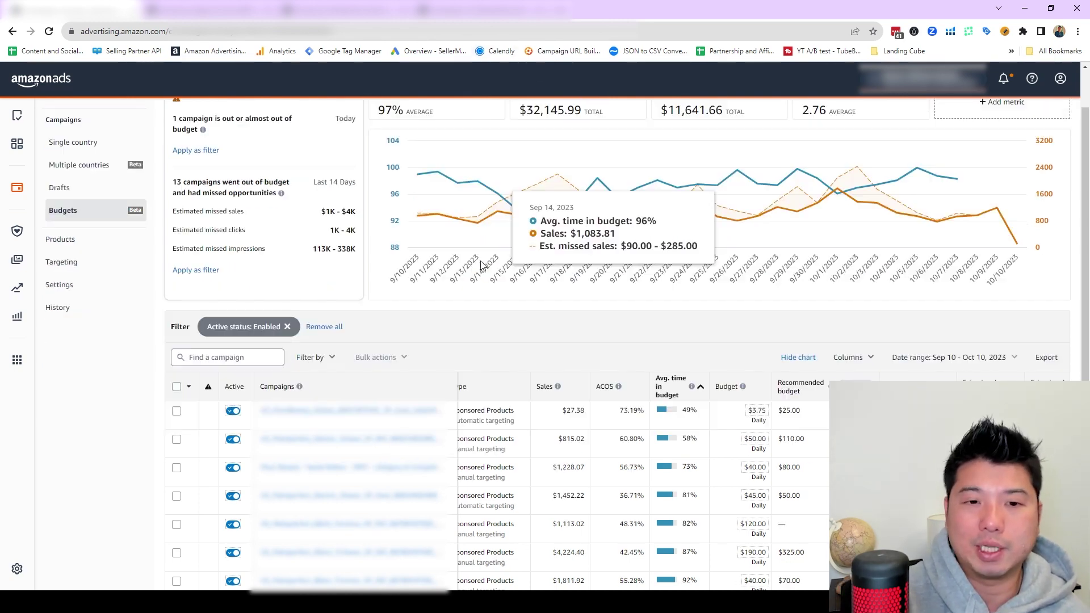
pyautogui.scroll(-2, 624, 203)
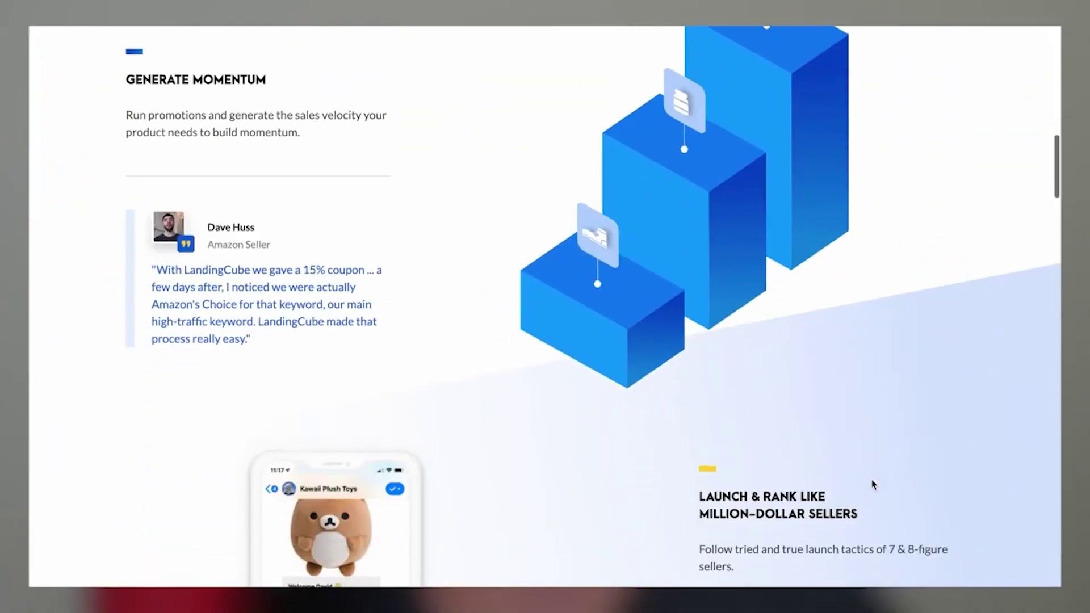
pyautogui.scroll(-15, 872, 484)
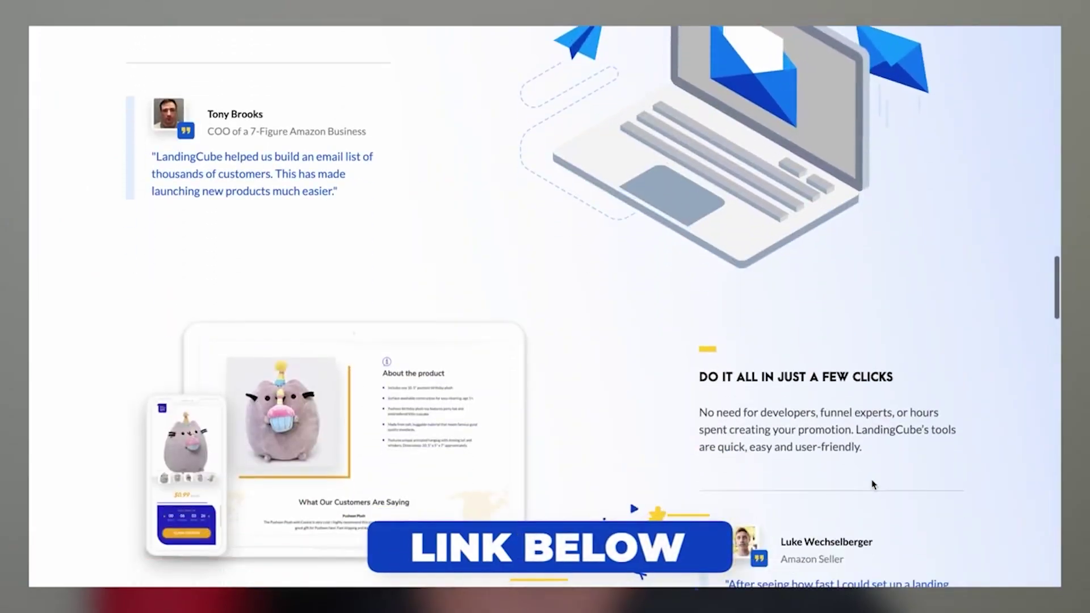